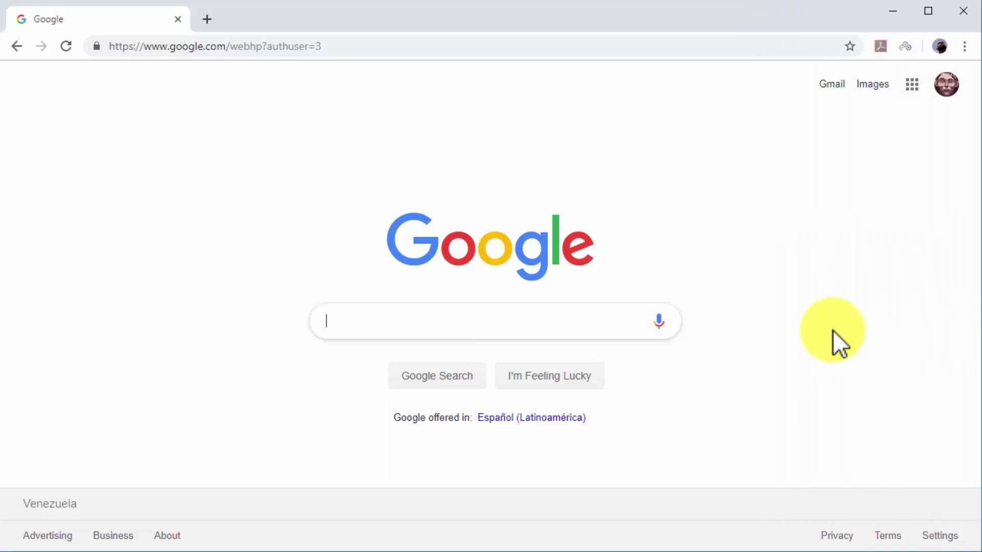
# Load ads.google.com to show the All campaigns overview for May 22–28, 2019
pyautogui.click(675, 48)
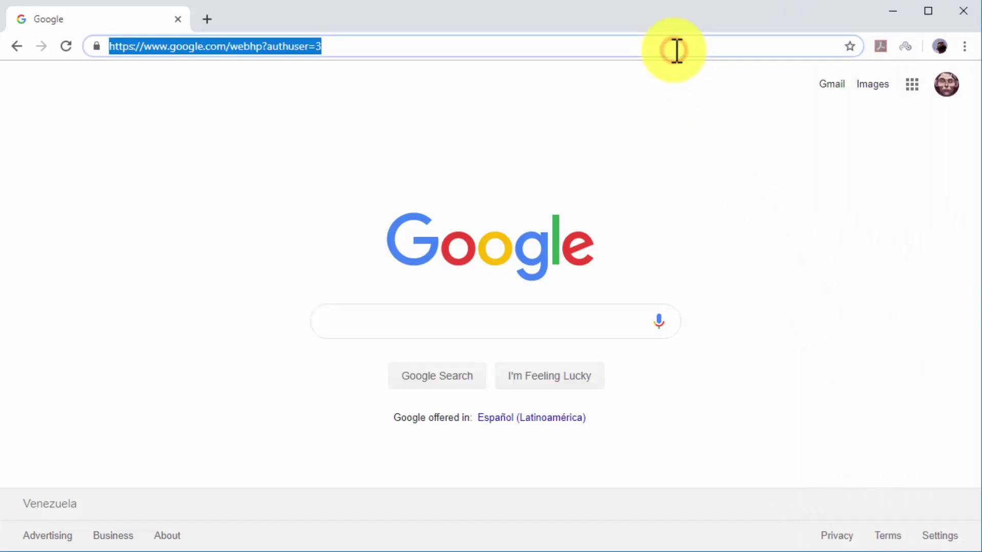
pyautogui.write('https://www.ads.google.com/')
pyautogui.press('Return')
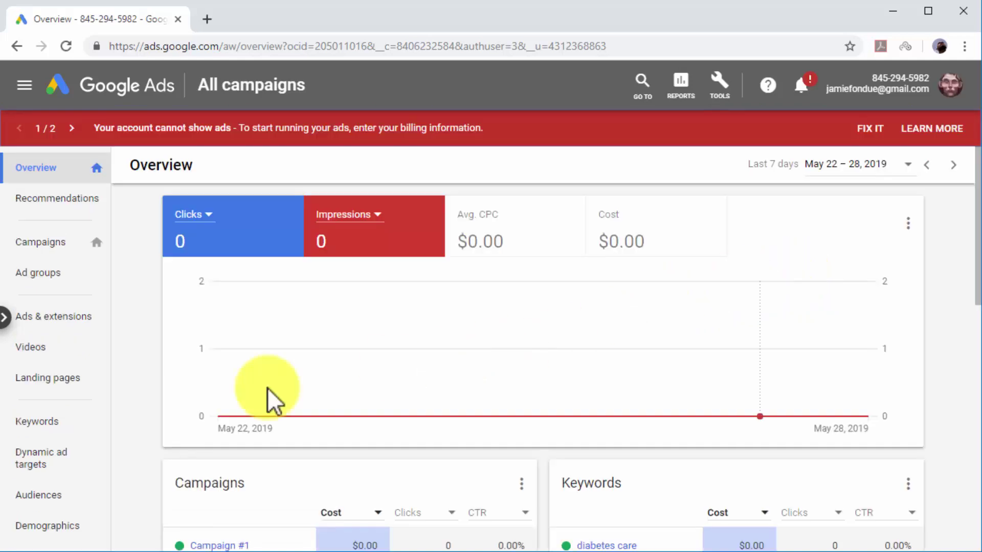
# Start a new campaign from the Campaigns list with Website traffic as its goal
pyautogui.click(65, 248)
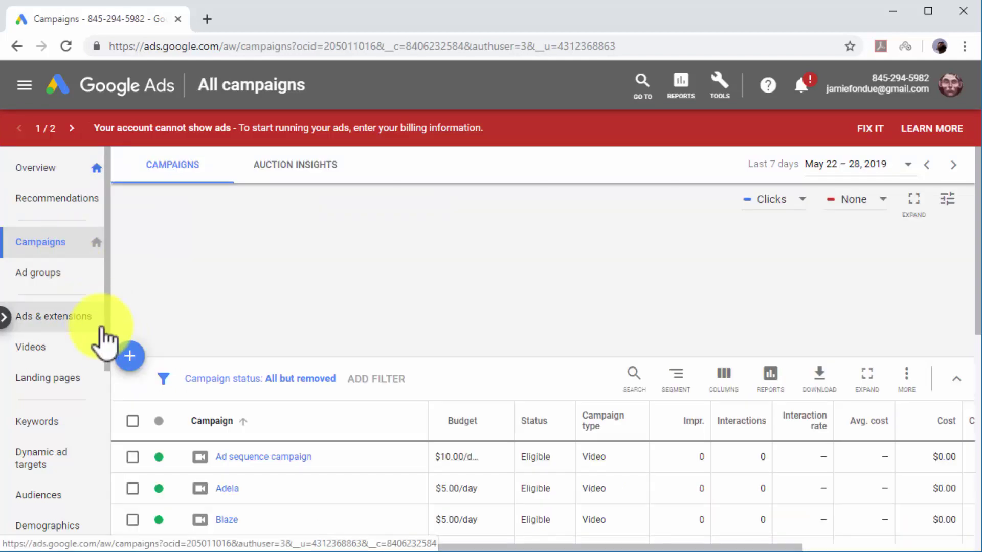
pyautogui.click(122, 358)
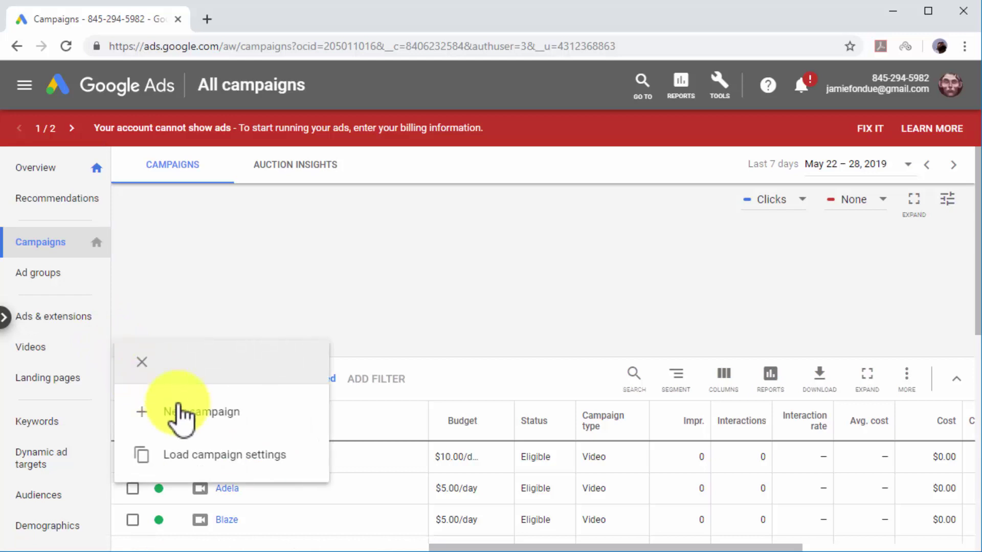
pyautogui.click(195, 416)
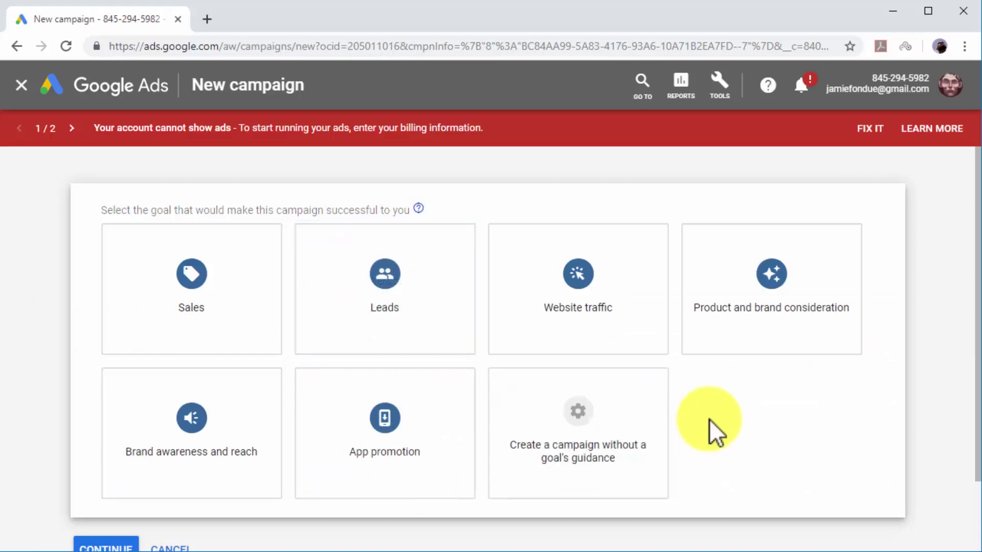
pyautogui.click(626, 296)
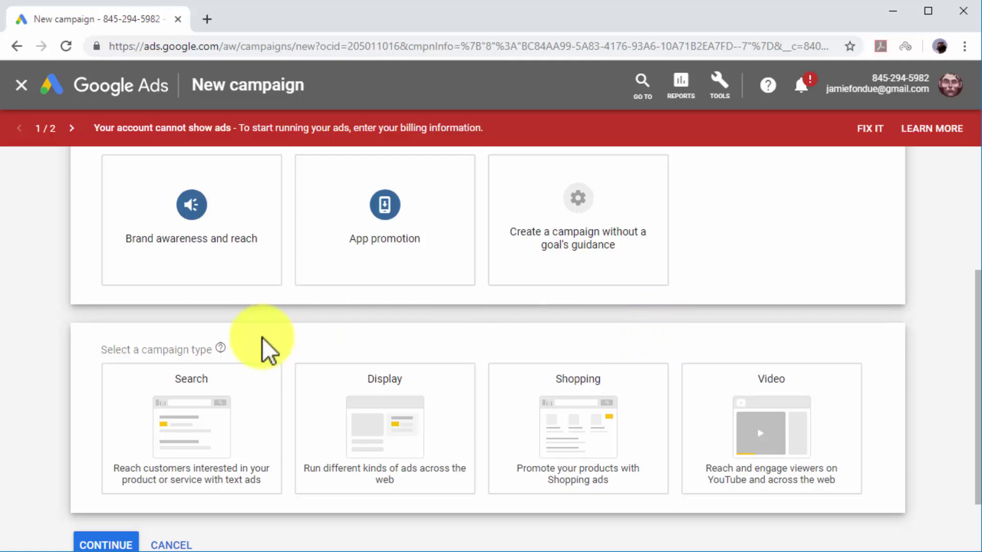
# Choose the Search campaign type for diabetescaremadeeasy.com and continue to campaign settings
pyautogui.click(244, 392)
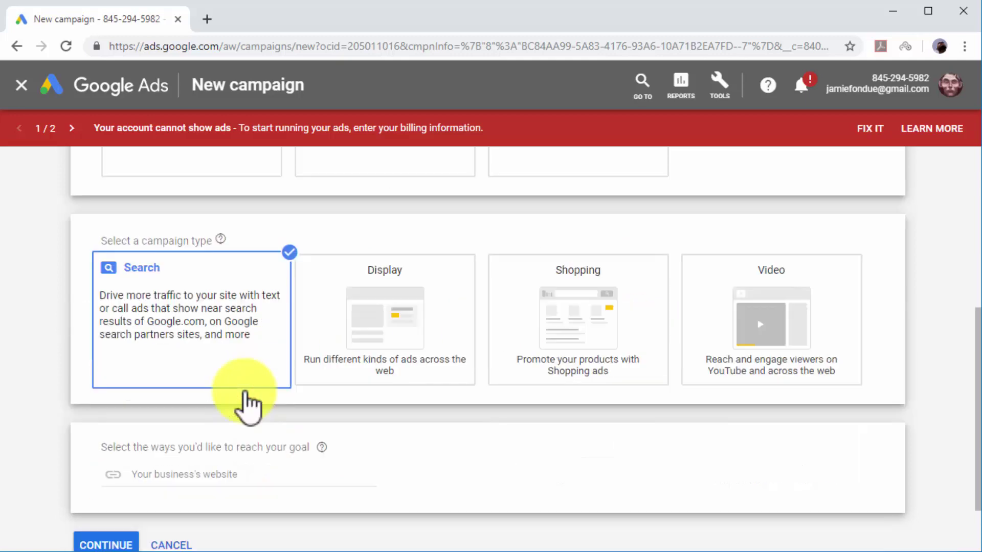
pyautogui.click(280, 471)
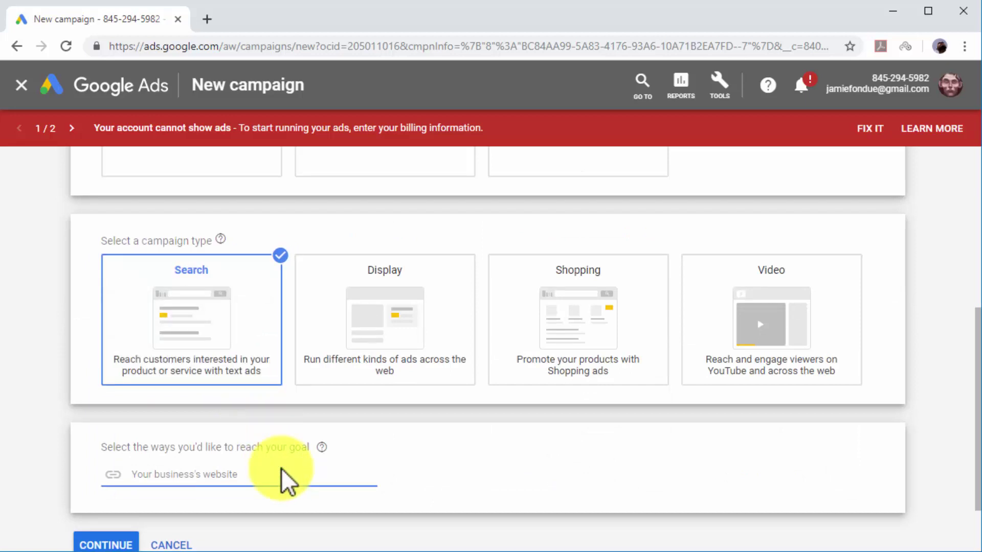
pyautogui.write('diabetescarem')
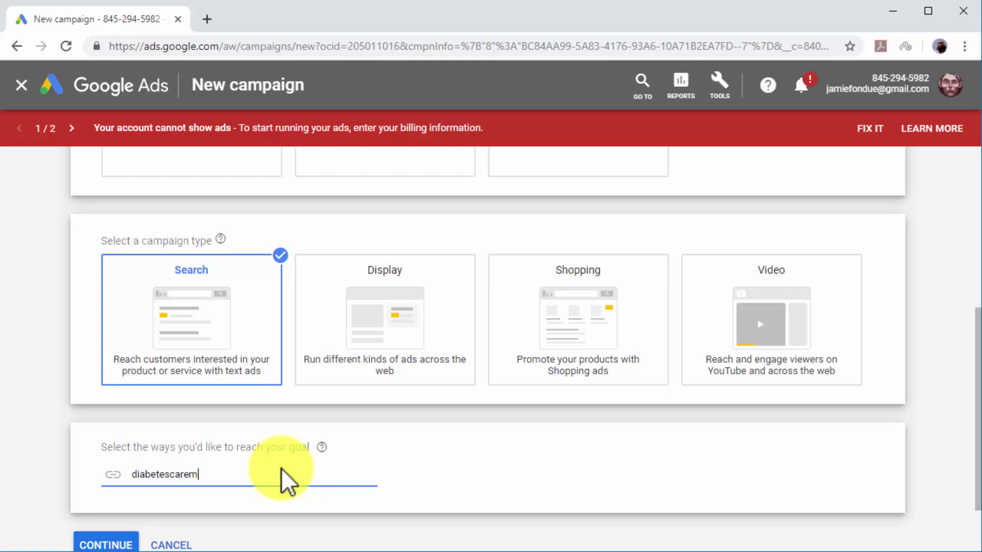
pyautogui.write('adeeasy.com')
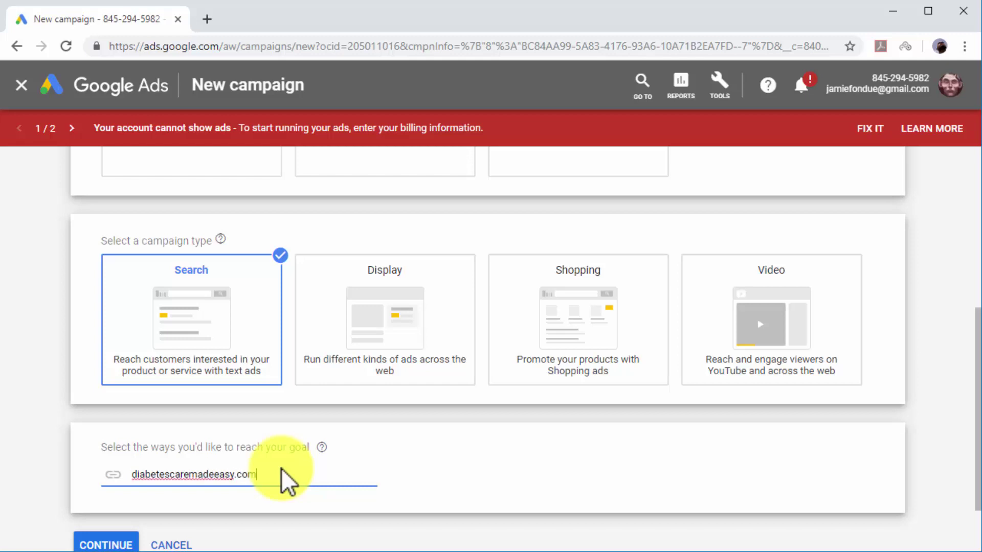
pyautogui.scroll(-2, 304, 517)
pyautogui.click(127, 473)
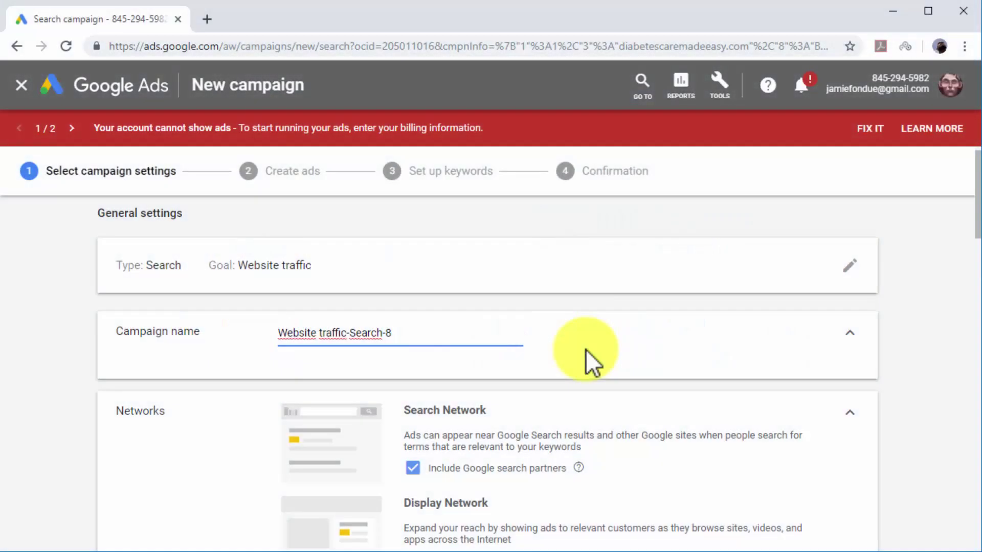
# Rename the campaign to New Web Traffic Campaign
pyautogui.press('BackSpace')
pyautogui.press('BackSpace')
pyautogui.press('BackSpace')
pyautogui.press('BackSpace')
pyautogui.press('BackSpace')
pyautogui.press('BackSpace')
pyautogui.press('BackSpace')
pyautogui.press('BackSpace')
pyautogui.press('BackSpace')
pyautogui.press('BackSpace')
pyautogui.press('BackSpace')
pyautogui.press('BackSpace')
pyautogui.press('BackSpace')
pyautogui.press('BackSpace')
pyautogui.press('BackSpace')
pyautogui.press('BackSpace')
pyautogui.press('BackSpace')
pyautogui.press('BackSpace')
pyautogui.press('BackSpace')
pyautogui.press('BackSpace')
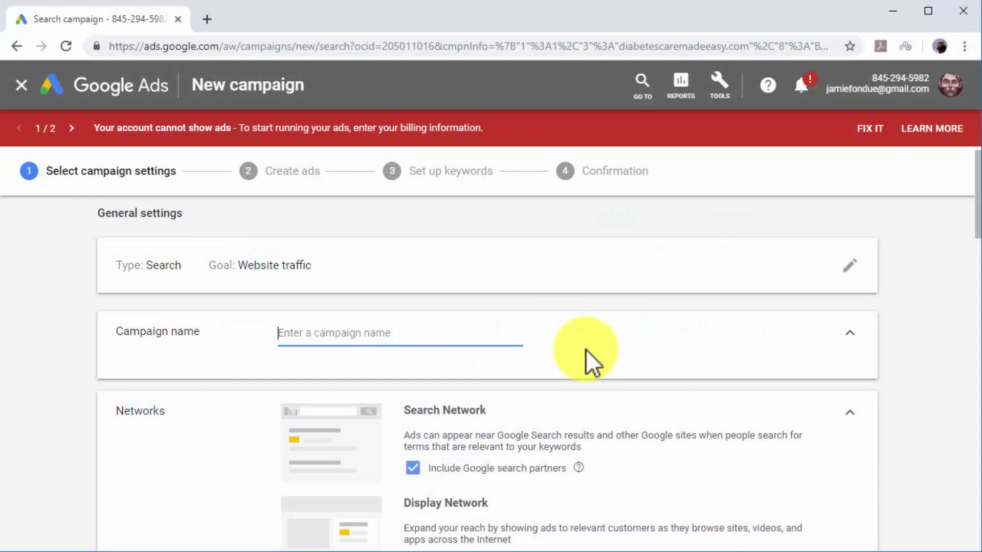
pyautogui.write('New Web Traffic Campaign')
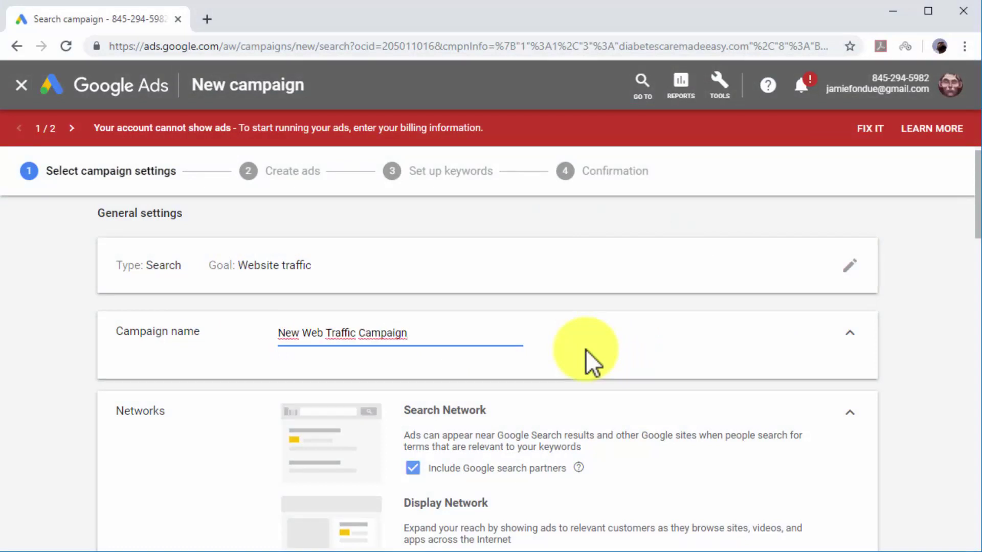
pyautogui.scroll(-3, 585, 349)
pyautogui.scroll(-6, 585, 349)
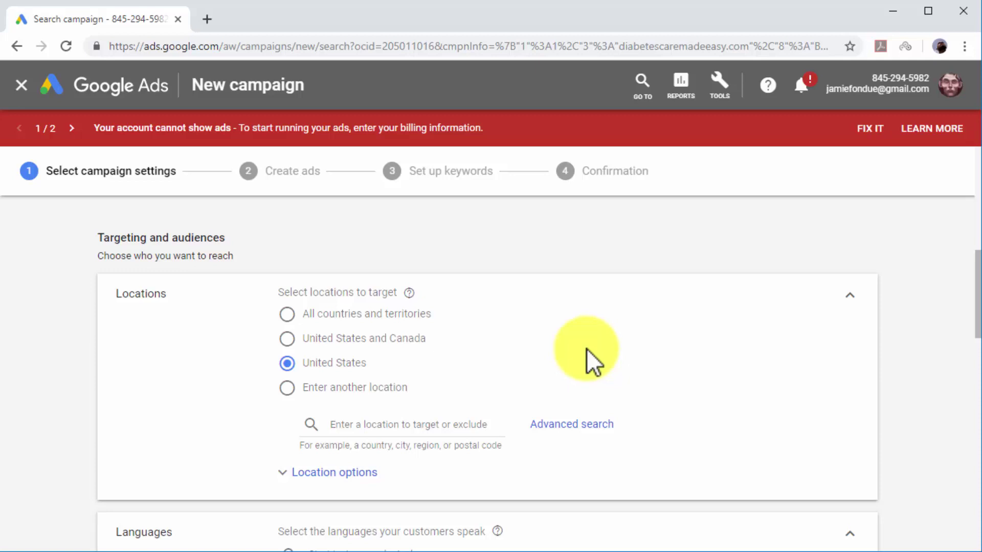
# Target United States and Canada and search the Languages field for French
pyautogui.click(421, 341)
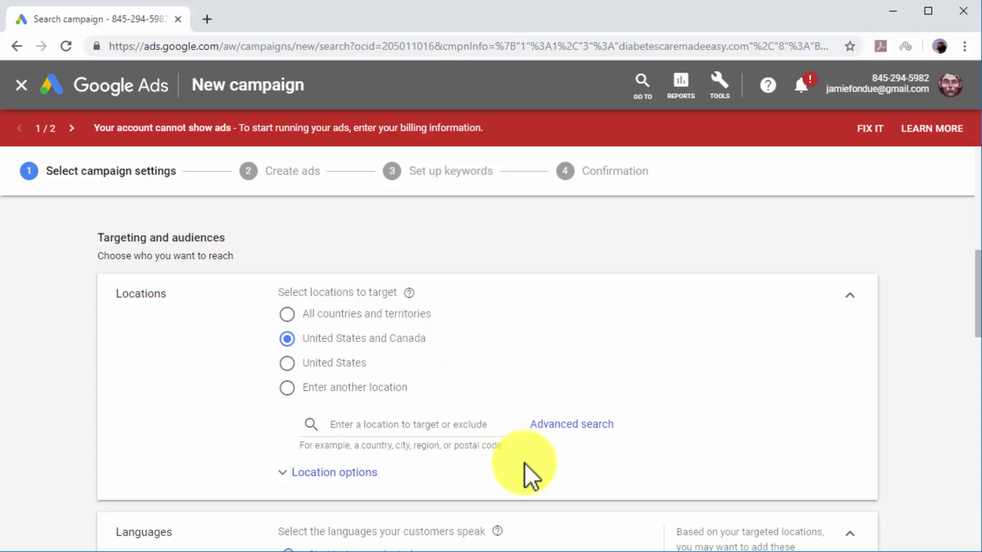
pyautogui.scroll(-3, 523, 462)
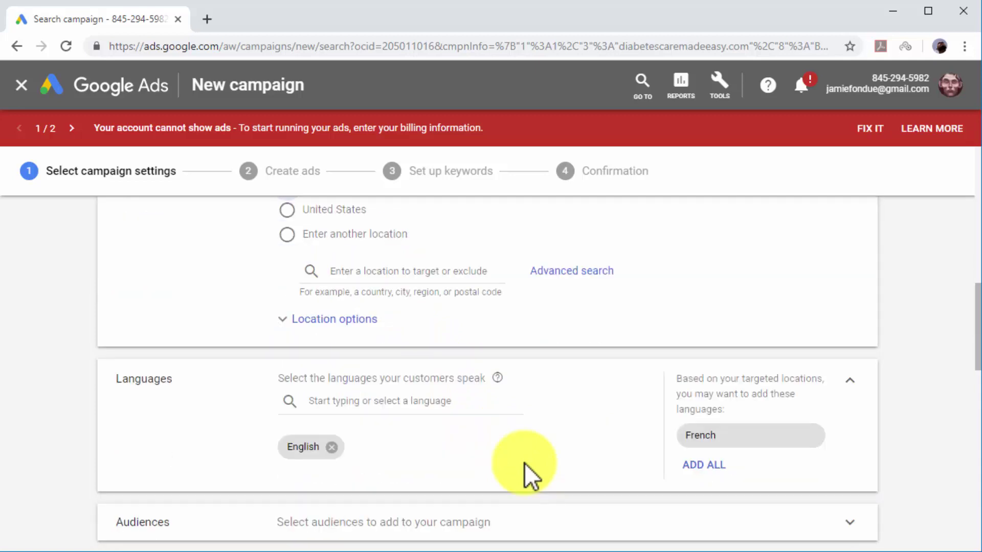
pyautogui.click(473, 410)
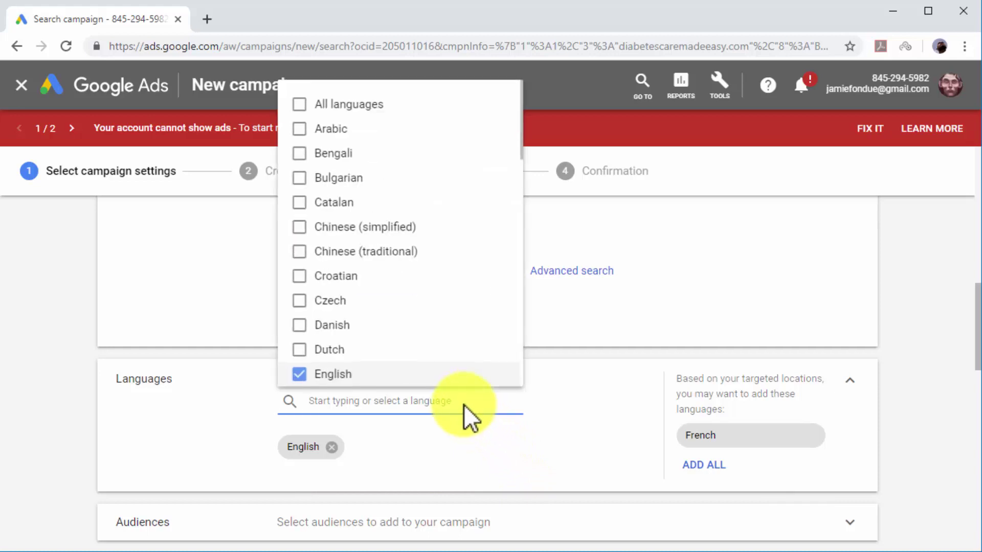
pyautogui.write('fres')
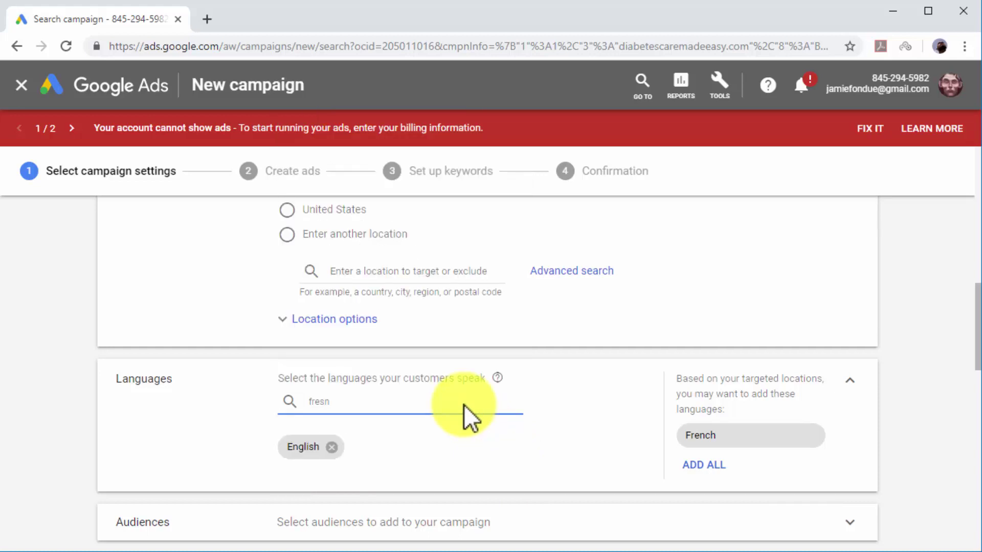
pyautogui.press('BackSpace')
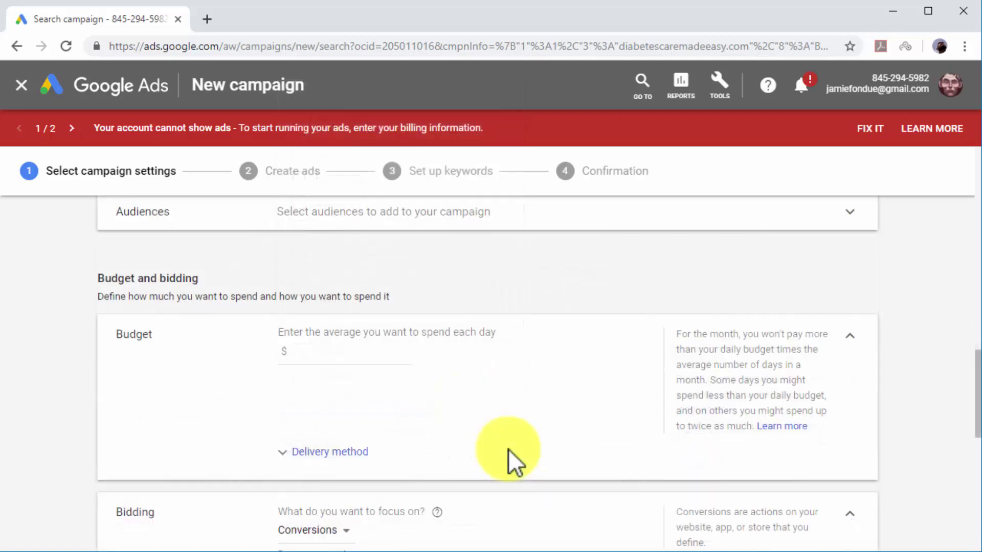
# Set the average daily budget to $10.00
pyautogui.click(381, 355)
pyautogui.write('10')
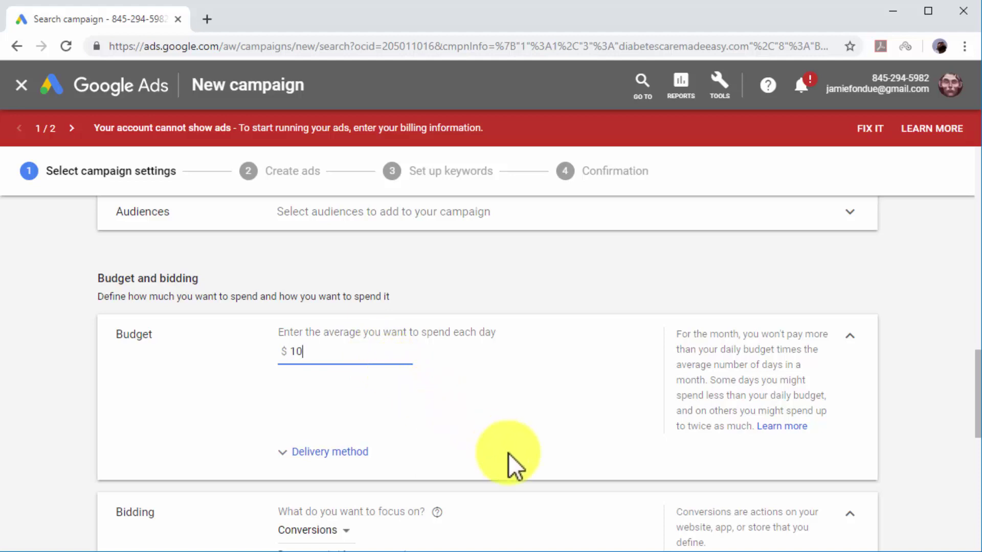
pyautogui.scroll(-1, 508, 453)
pyautogui.scroll(-1, 508, 453)
# Focus bidding on Clicks with a $0.50 maximum CPC bid limit
pyautogui.click(345, 377)
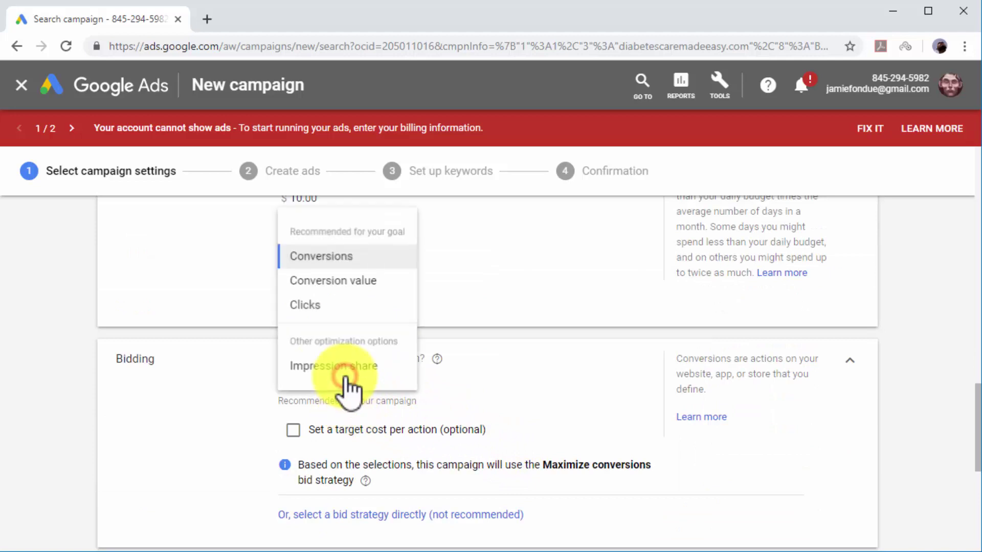
pyautogui.moveTo(345, 376)
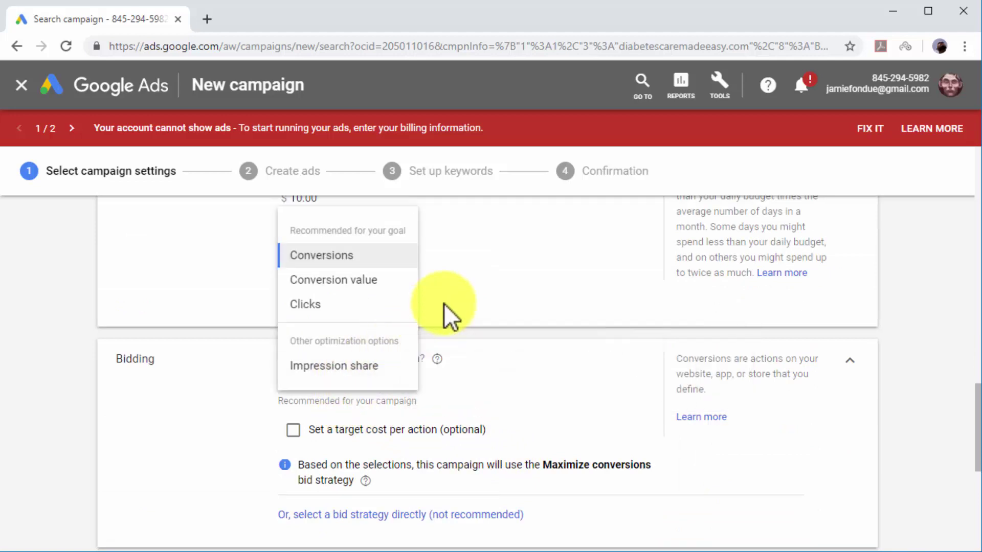
pyautogui.click(385, 305)
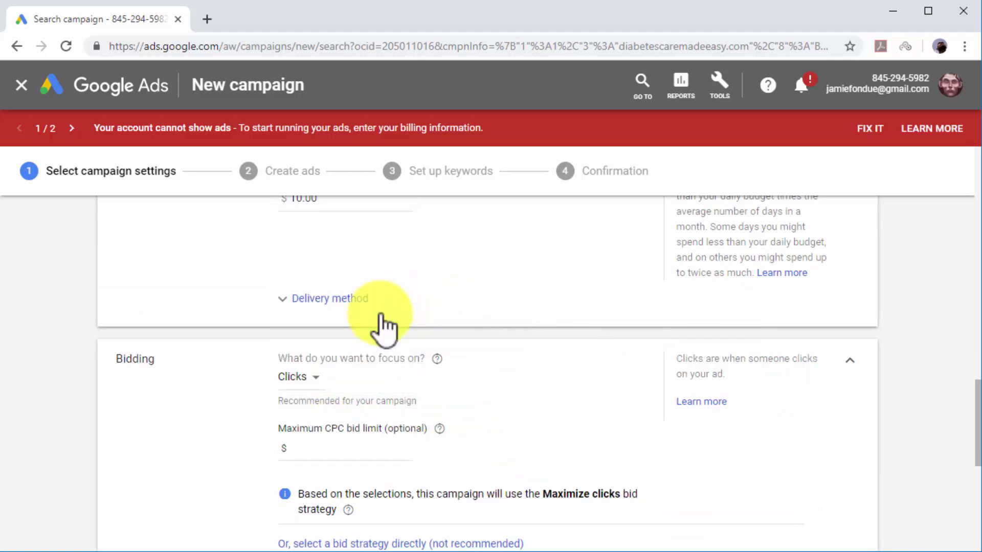
pyautogui.click(323, 450)
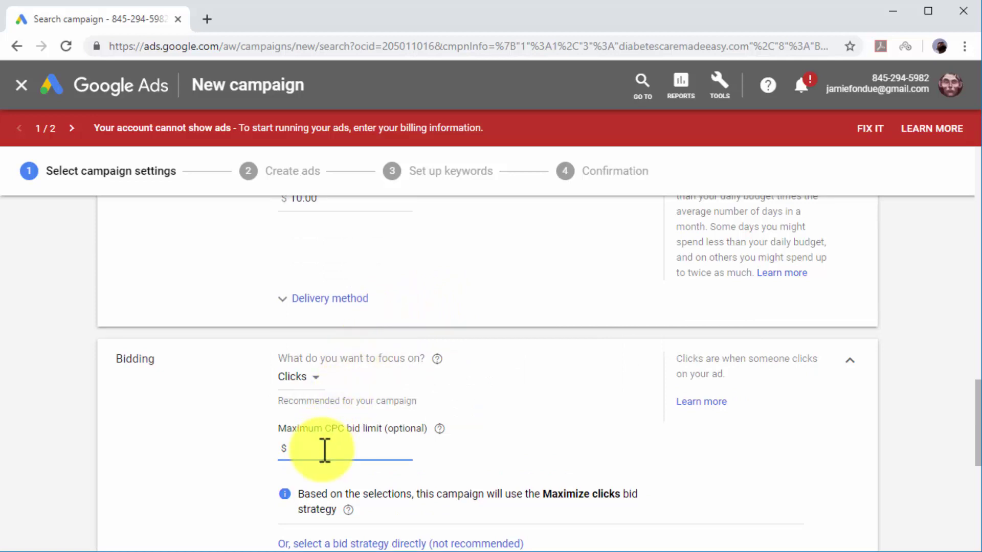
pyautogui.write('0.50')
pyautogui.scroll(-6, 587, 487)
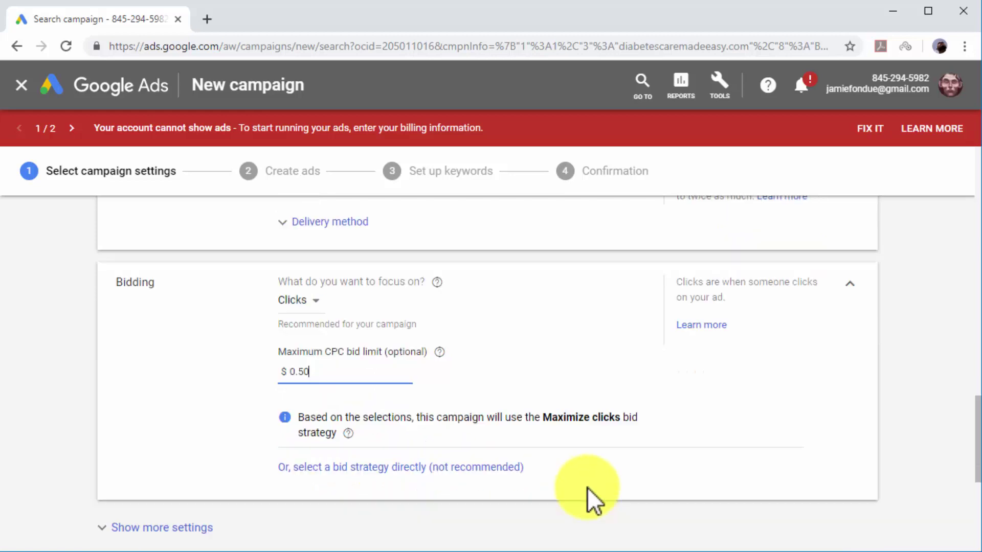
pyautogui.scroll(-2, 587, 487)
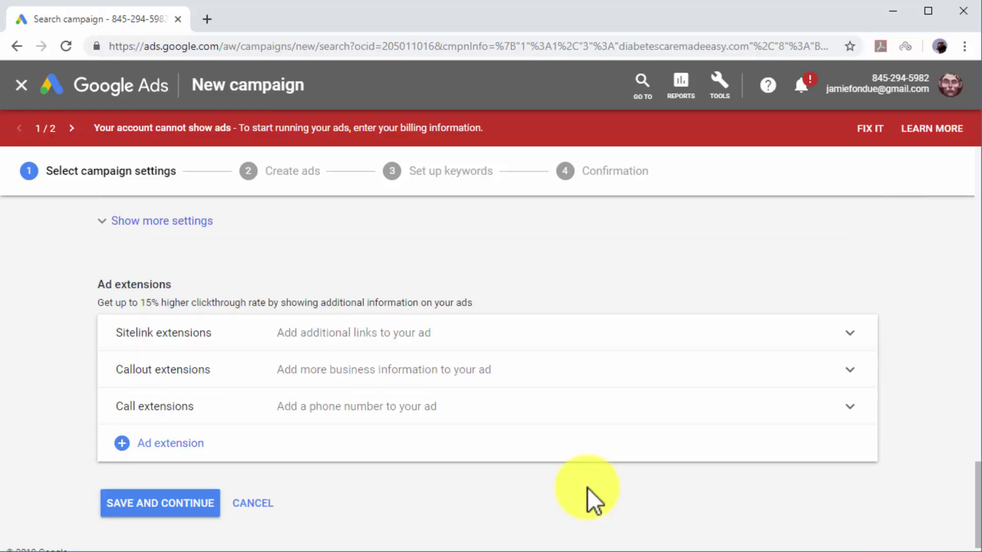
pyautogui.click(846, 339)
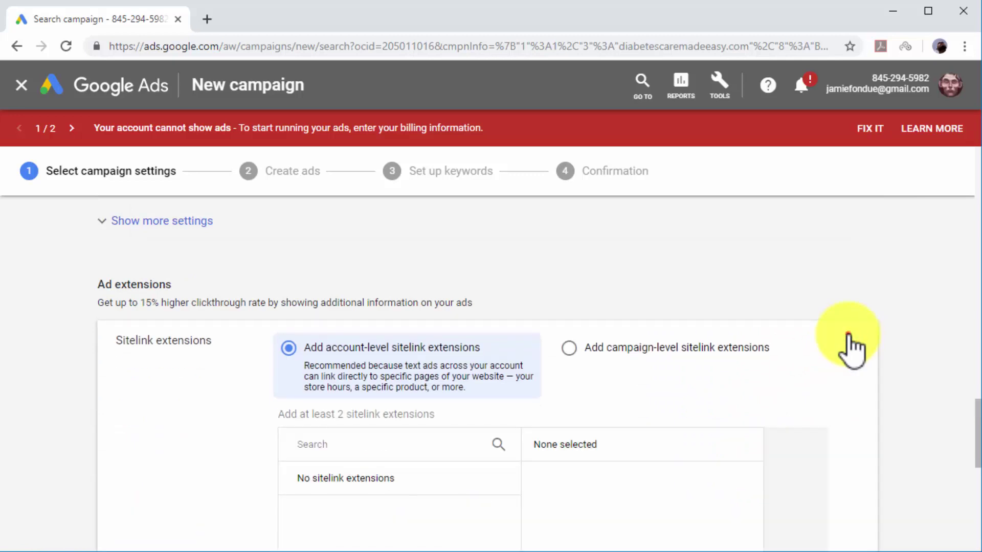
pyautogui.click(849, 337)
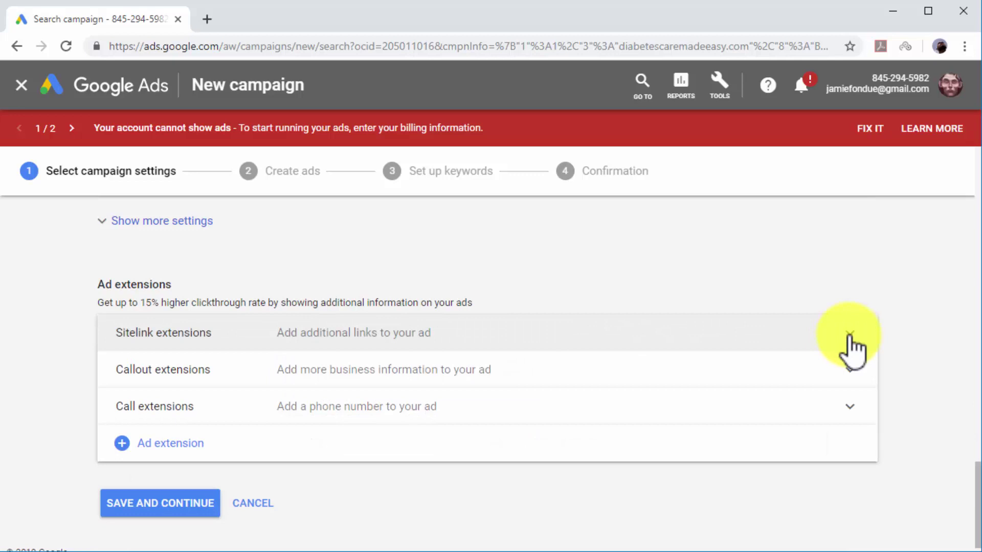
pyautogui.click(848, 369)
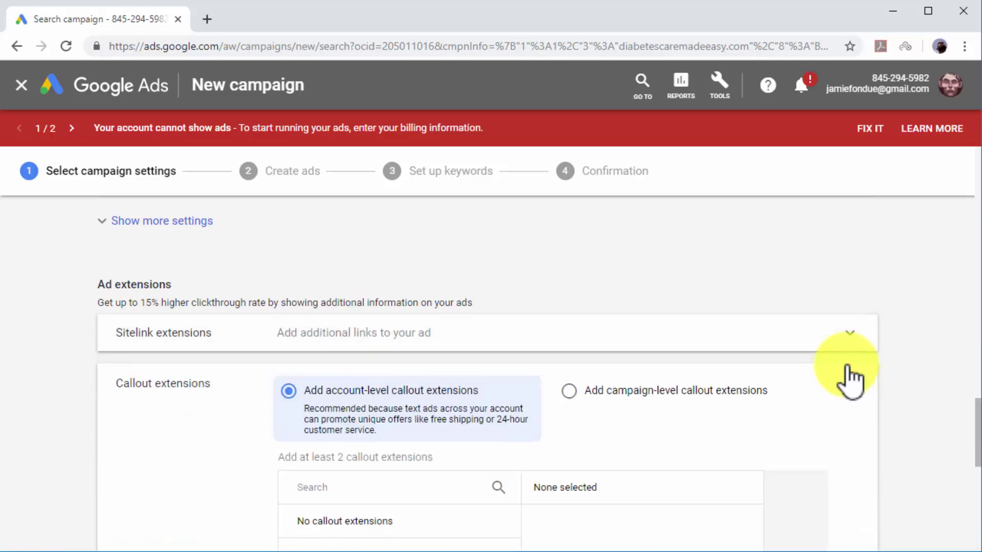
pyautogui.click(848, 382)
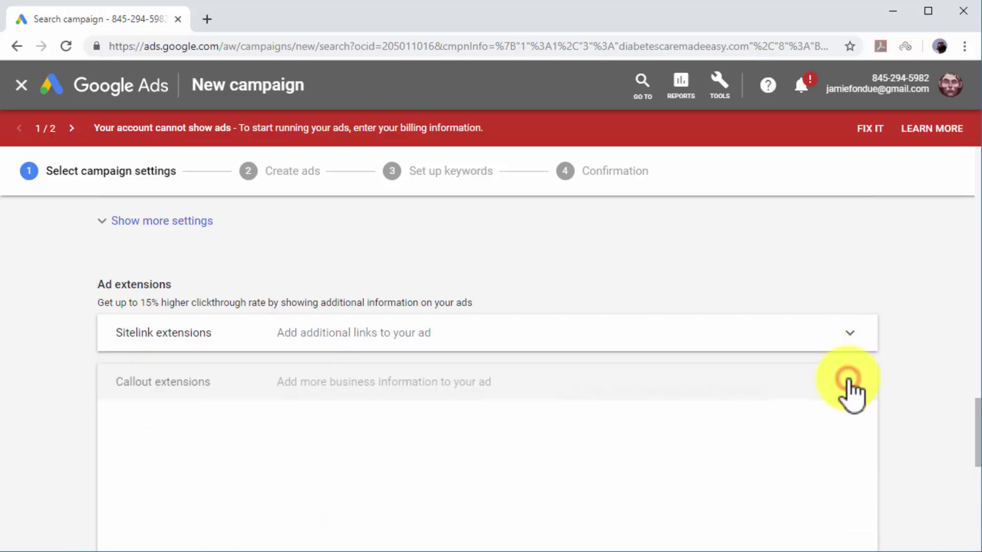
pyautogui.click(849, 407)
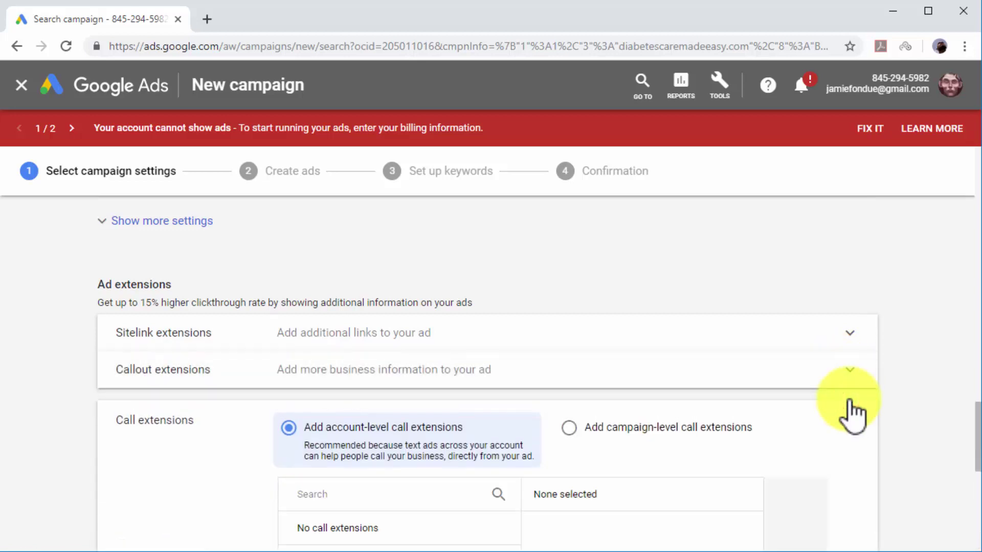
pyautogui.click(848, 429)
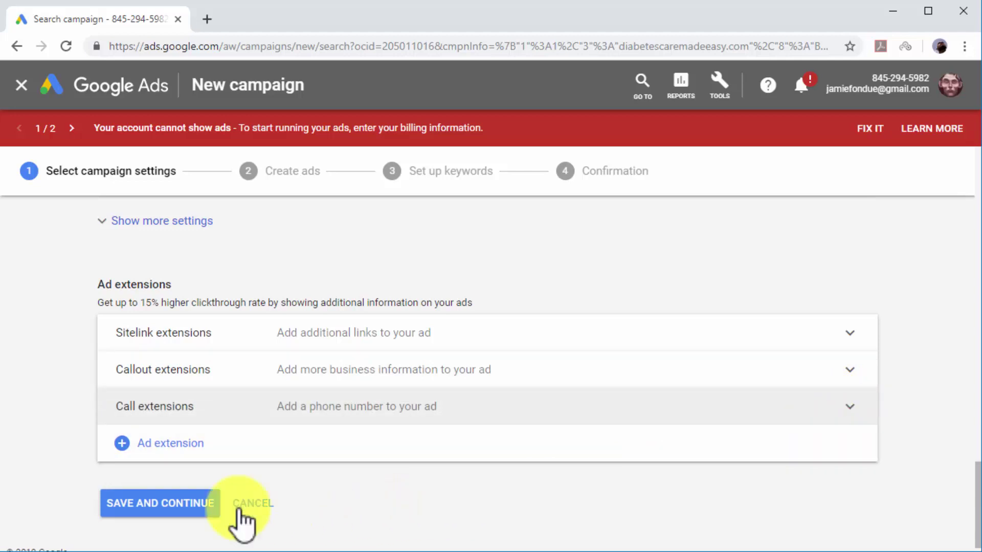
# Save the campaign settings and begin replacing the default ad group name
pyautogui.click(206, 506)
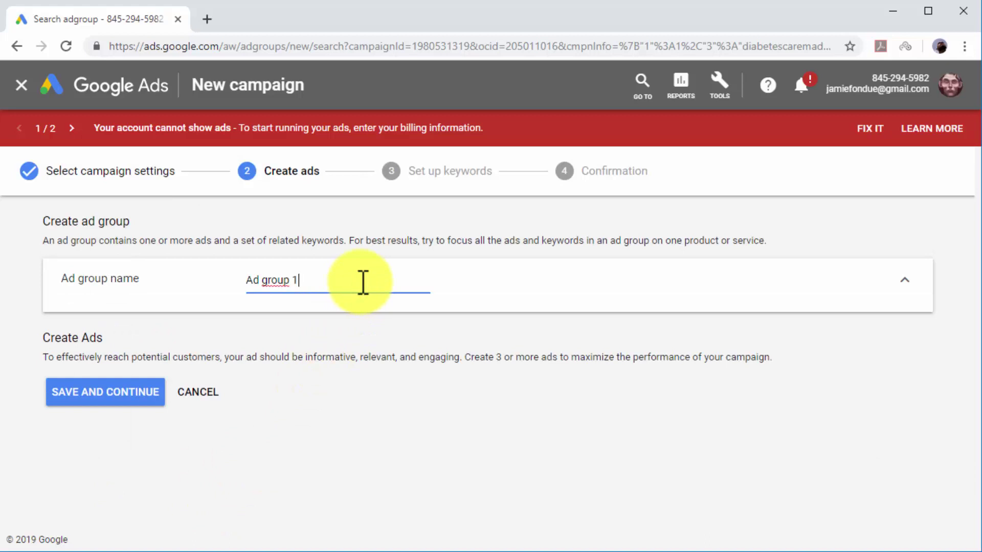
pyautogui.press('BackSpace')
pyautogui.press('BackSpace')
pyautogui.press('BackSpace')
pyautogui.press('BackSpace')
pyautogui.press('BackSpace')
pyautogui.press('BackSpace')
pyautogui.press('BackSpace')
pyautogui.press('BackSpace')
pyautogui.press('BackSpace')
pyautogui.press('BackSpace')
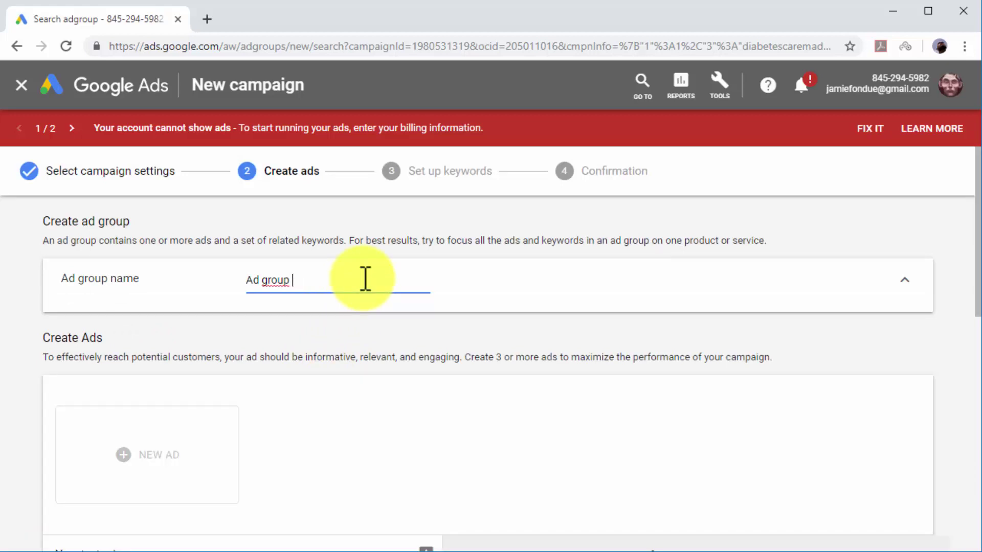
pyautogui.write('N')
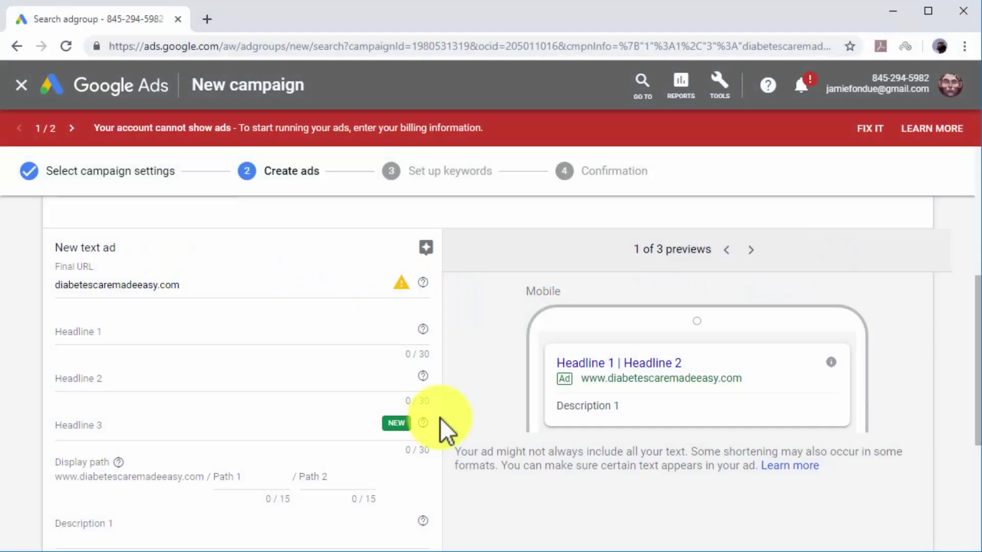
# Change the ad's final URL to diabetescaremadeeasy.com/dcme2
pyautogui.click(349, 291)
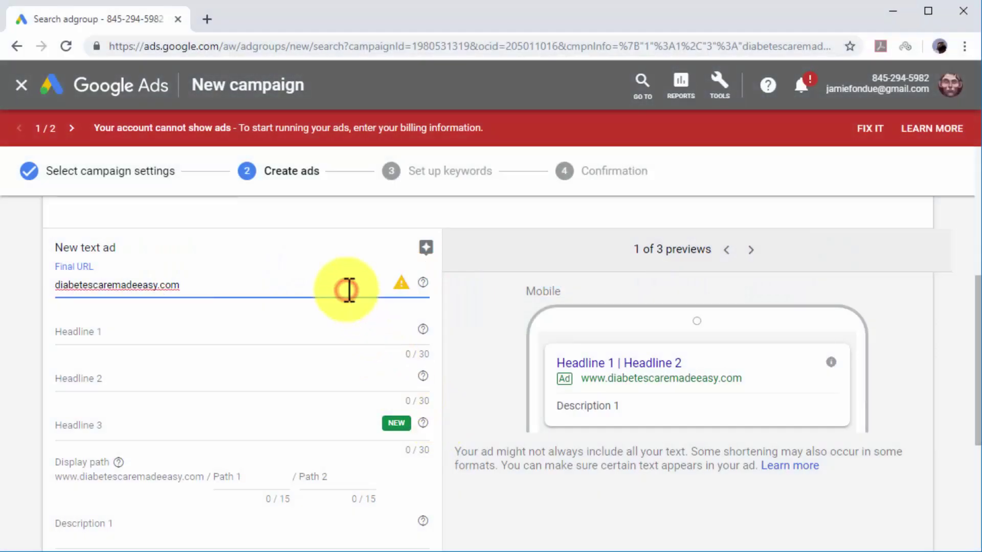
pyautogui.press('BackSpace')
pyautogui.press('BackSpace')
pyautogui.press('BackSpace')
pyautogui.press('BackSpace')
pyautogui.press('BackSpace')
pyautogui.press('BackSpace')
pyautogui.press('BackSpace')
pyautogui.press('BackSpace')
pyautogui.press('BackSpace')
pyautogui.press('BackSpace')
pyautogui.press('BackSpace')
pyautogui.press('BackSpace')
pyautogui.press('BackSpace')
pyautogui.press('BackSpace')
pyautogui.press('BackSpace')
pyautogui.press('BackSpace')
pyautogui.press('BackSpace')
pyautogui.press('BackSpace')
pyautogui.press('BackSpace')
pyautogui.press('BackSpace')
pyautogui.press('BackSpace')
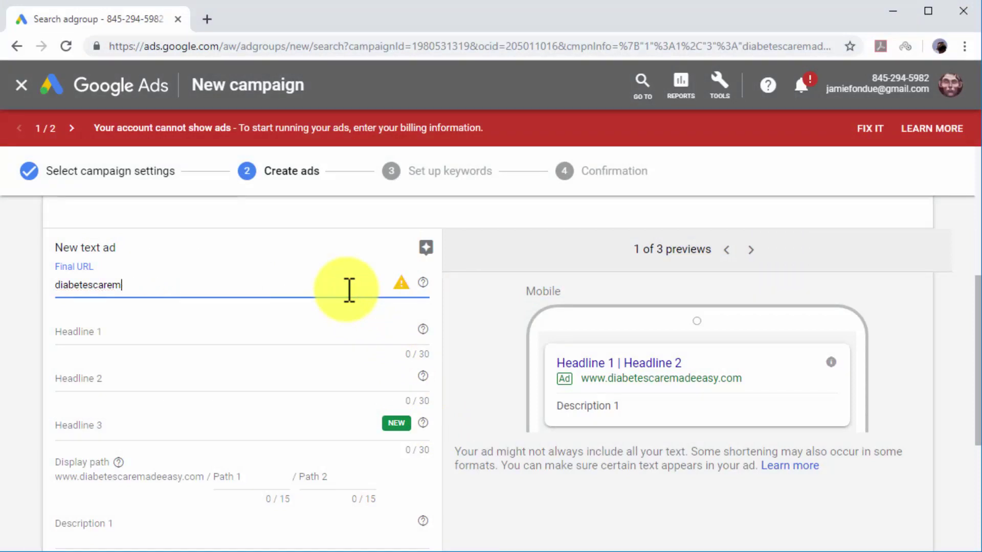
pyautogui.write('diabetescar')
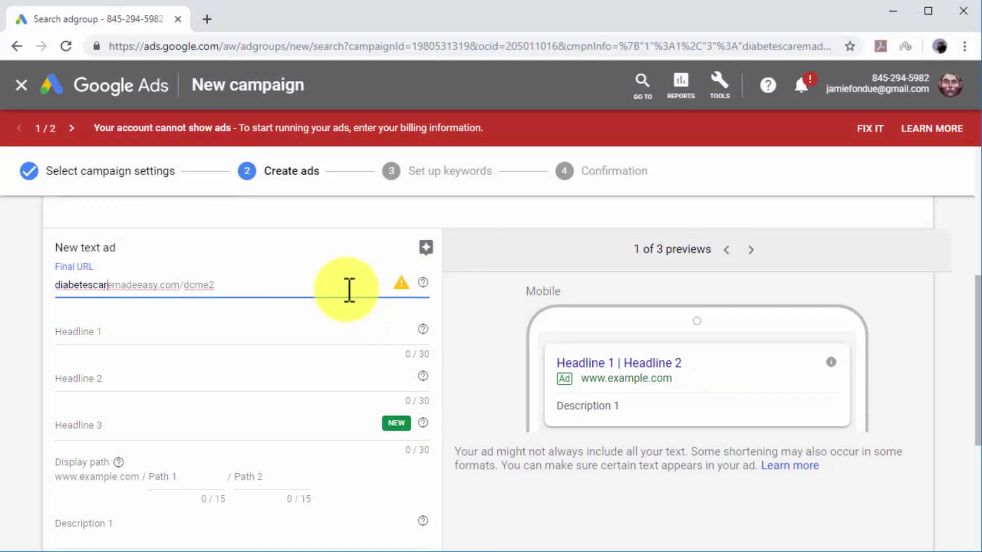
pyautogui.press('Tab')
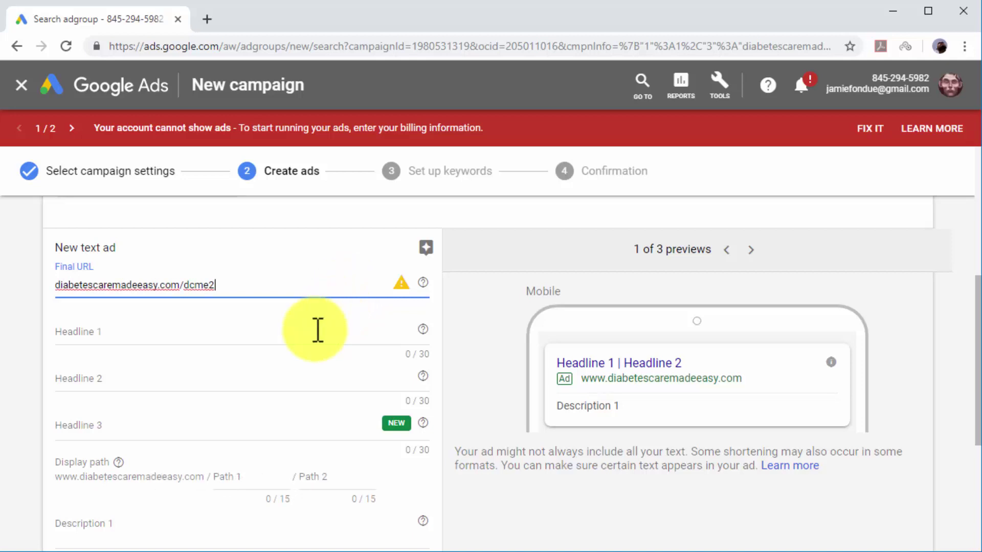
# Set headlines to 'Best Diabetes Tips' and 'Get Diabetic Food Recipes'
pyautogui.click(318, 330)
pyautogui.write('Best')
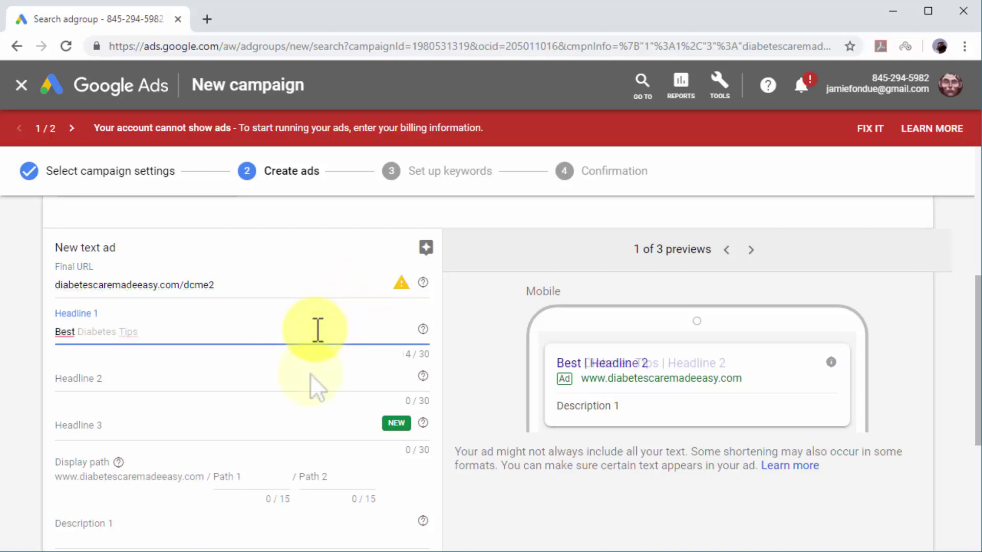
pyautogui.press('Tab')
pyautogui.click(316, 374)
pyautogui.write('Get D')
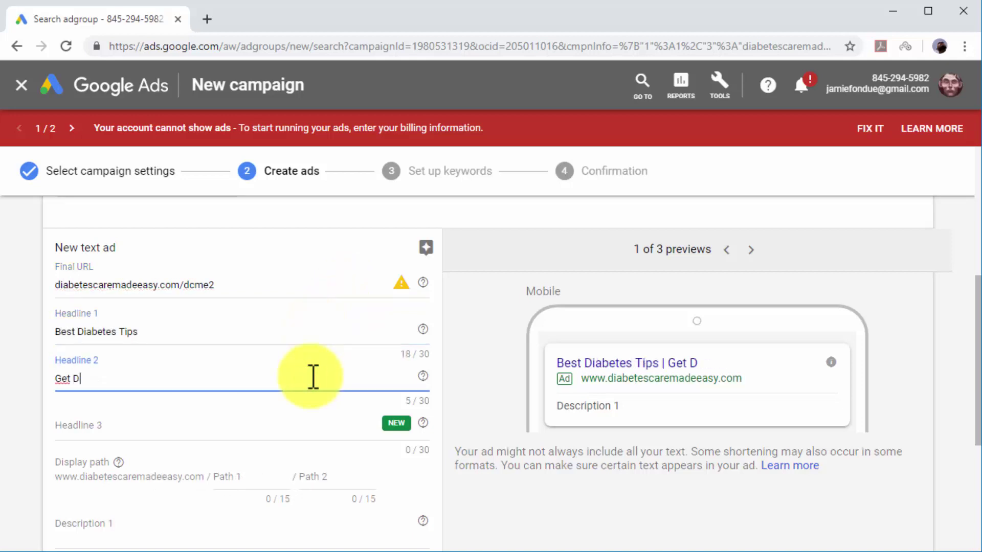
pyautogui.write('iabetic Food Recipes')
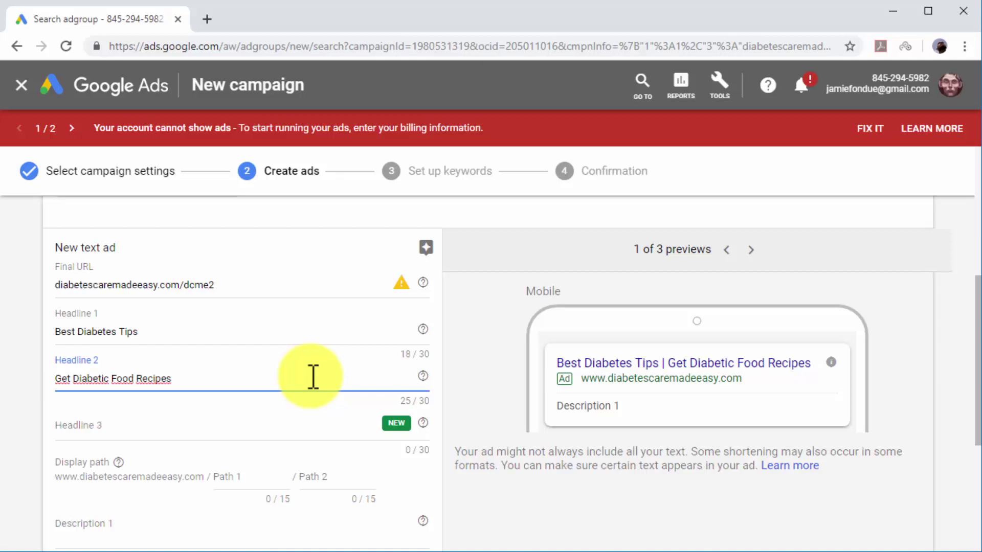
# Fill Description 1 'Diabetes Care Made Easy' and Description 2 'Best Diabetes Tips And Hacks Online'
pyautogui.scroll(-3, 313, 376)
pyautogui.click(313, 376)
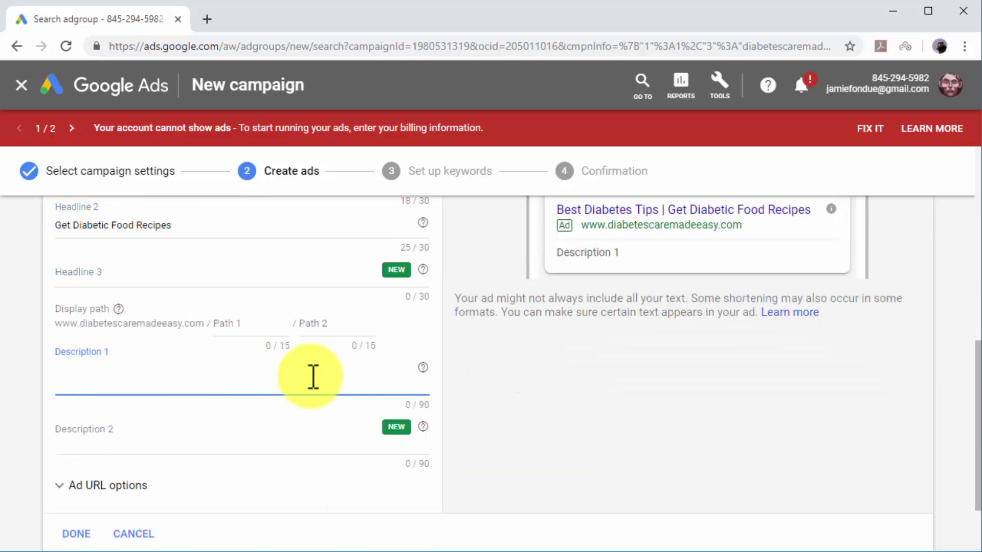
pyautogui.write('Diabetes Care')
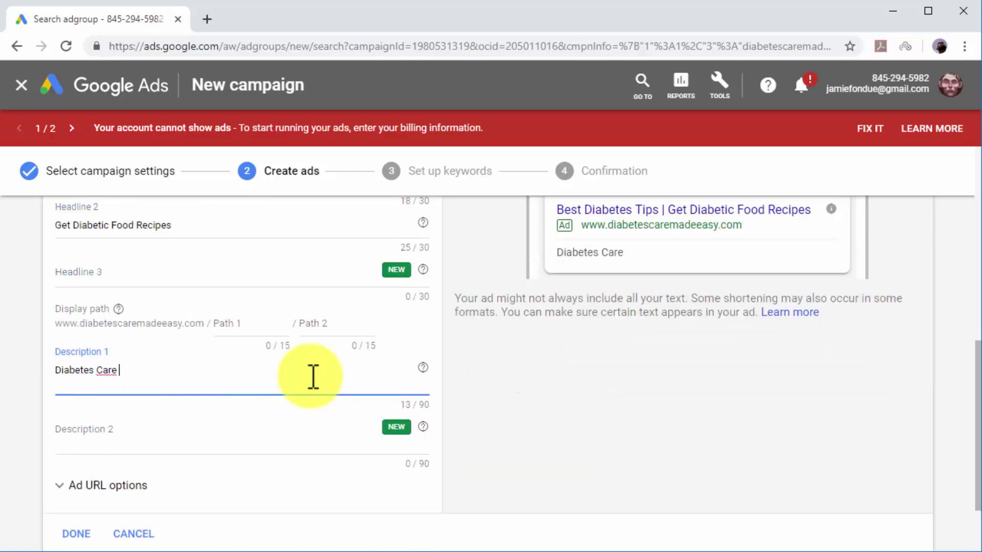
pyautogui.write(' Made')
pyautogui.write('Easy')
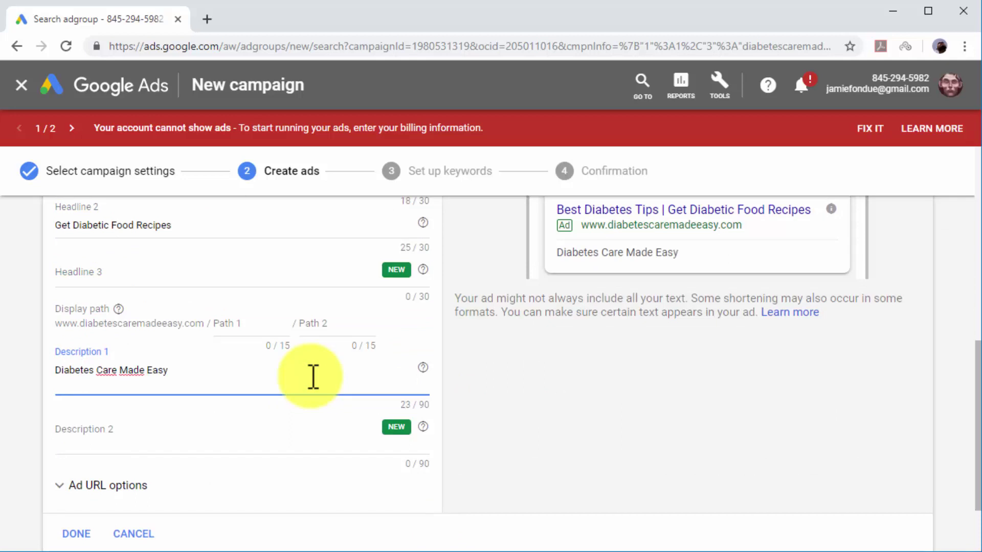
pyautogui.click(283, 434)
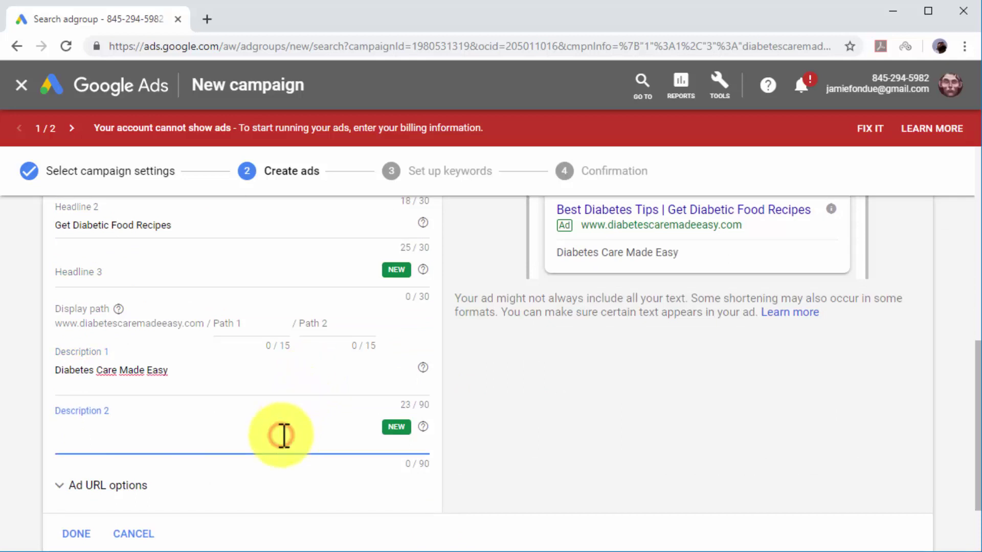
pyautogui.write('Best Diabetes')
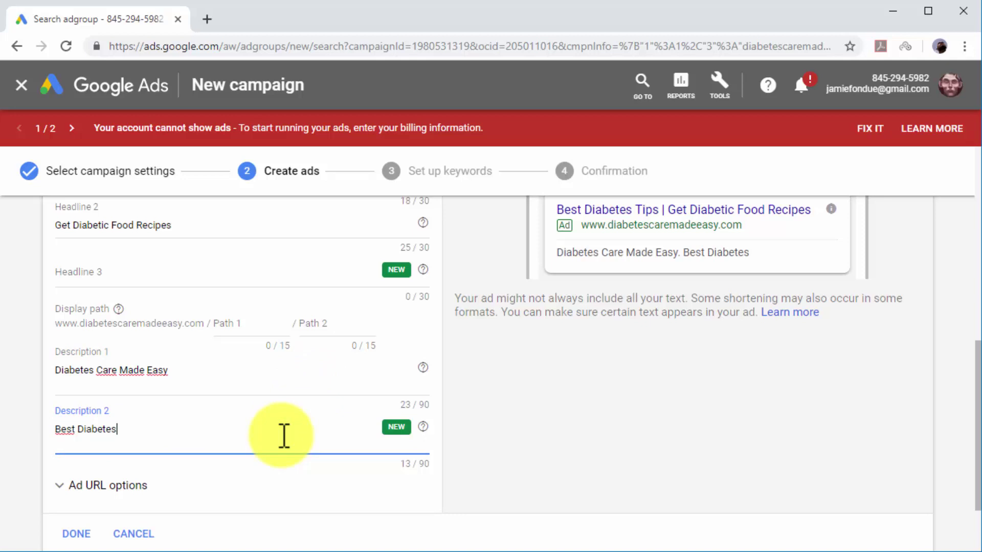
pyautogui.write(' Tips And Hacks Online')
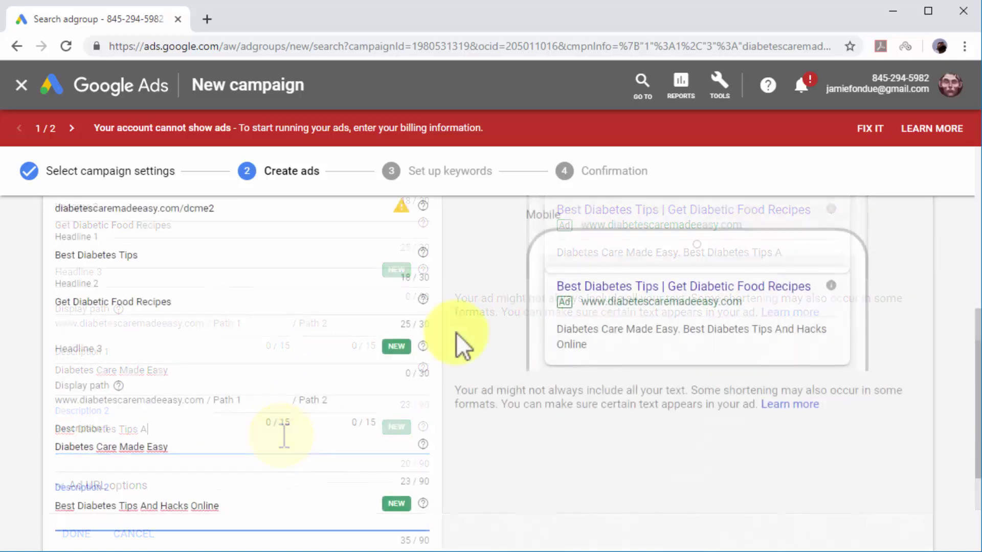
pyautogui.scroll(-2, 458, 333)
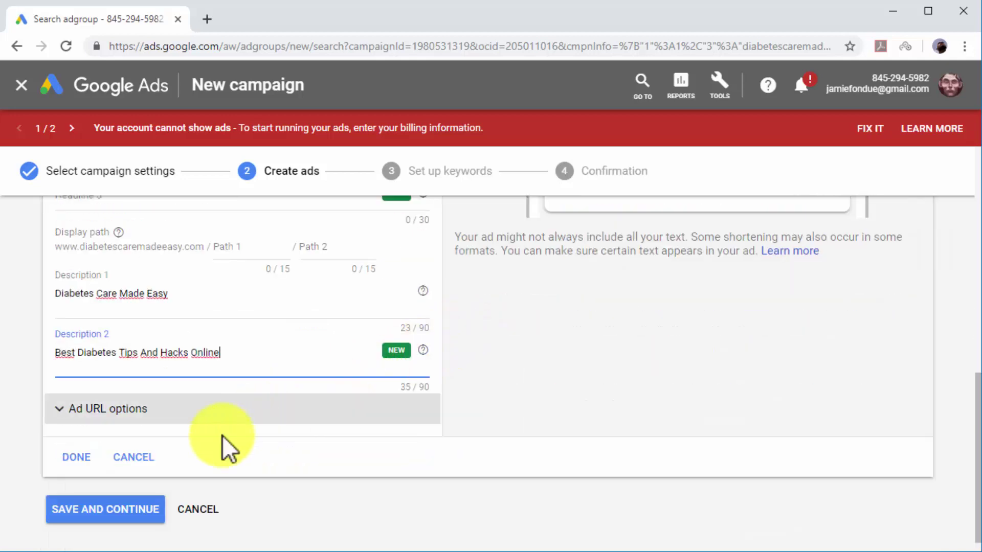
# Save the diabetes text ad and its ad group to reach keyword setup
pyautogui.click(83, 462)
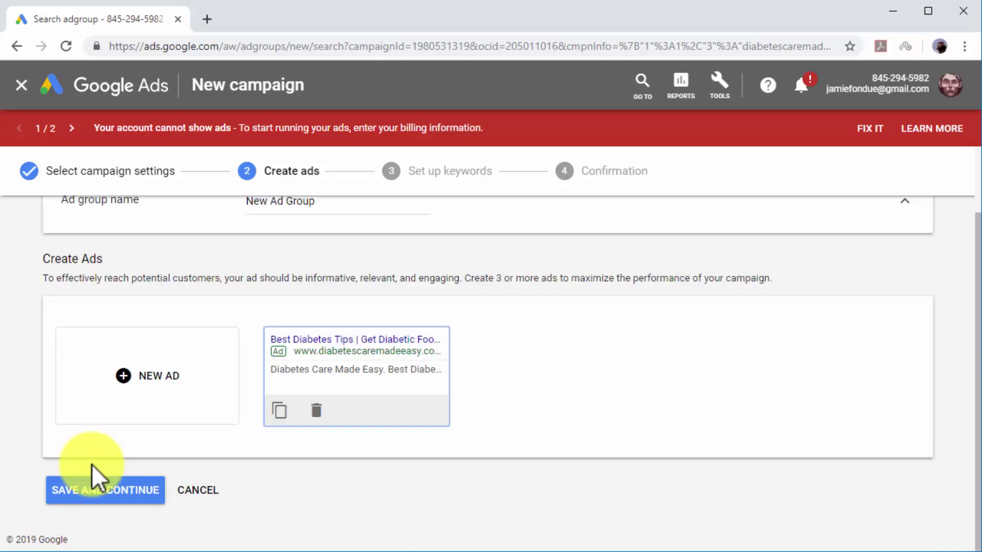
pyautogui.click(116, 490)
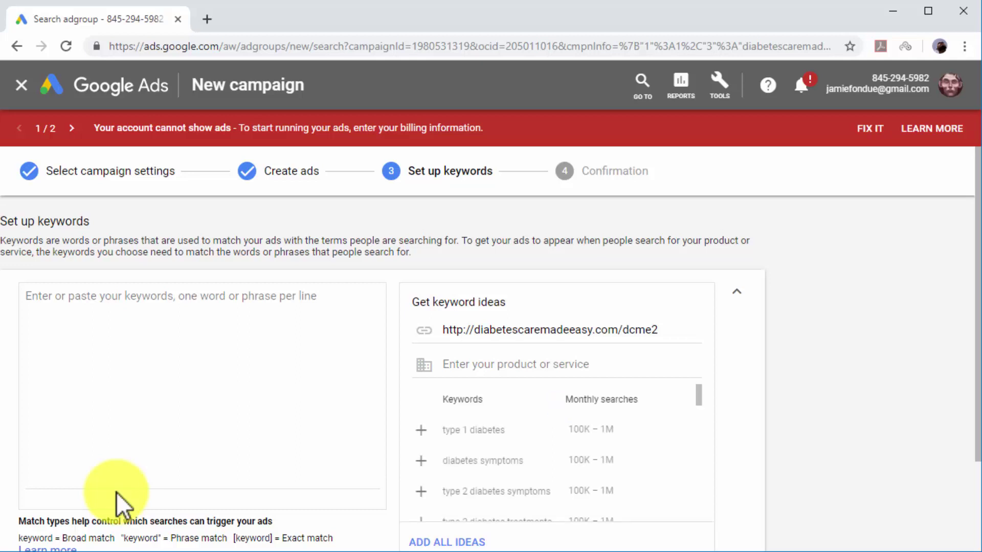
# Enter the diabetes keywords and save them to reach the confirmation summary
pyautogui.click(223, 325)
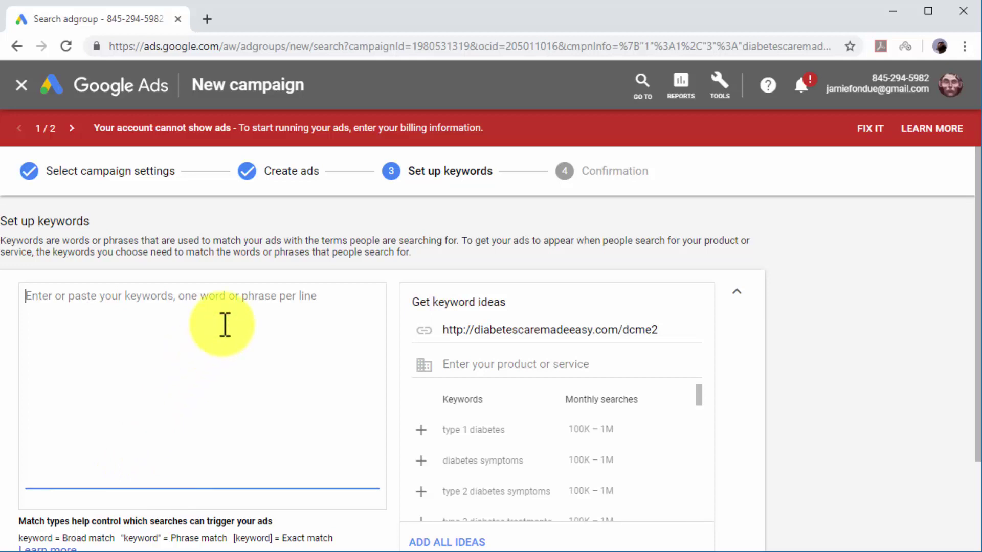
pyautogui.write('diabetes ti')
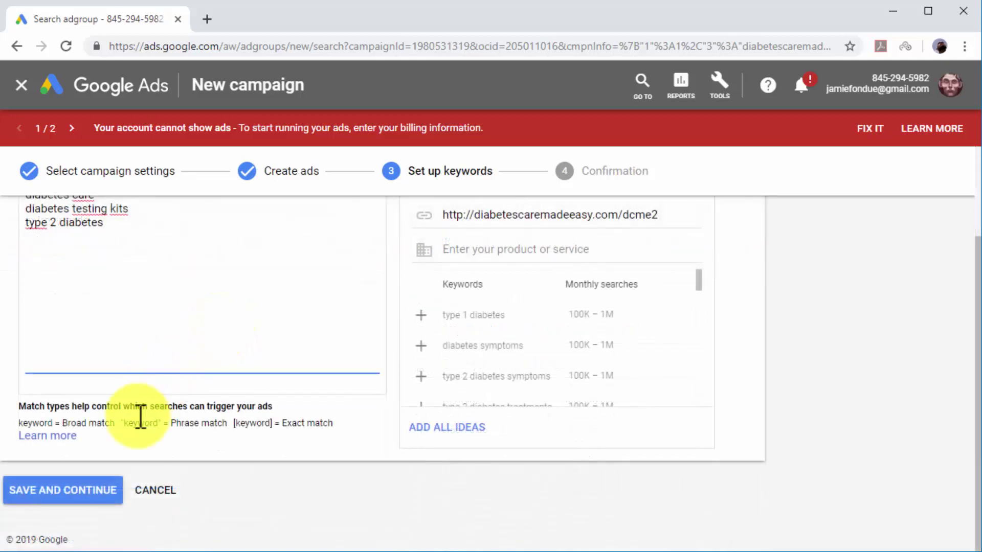
pyautogui.click(84, 489)
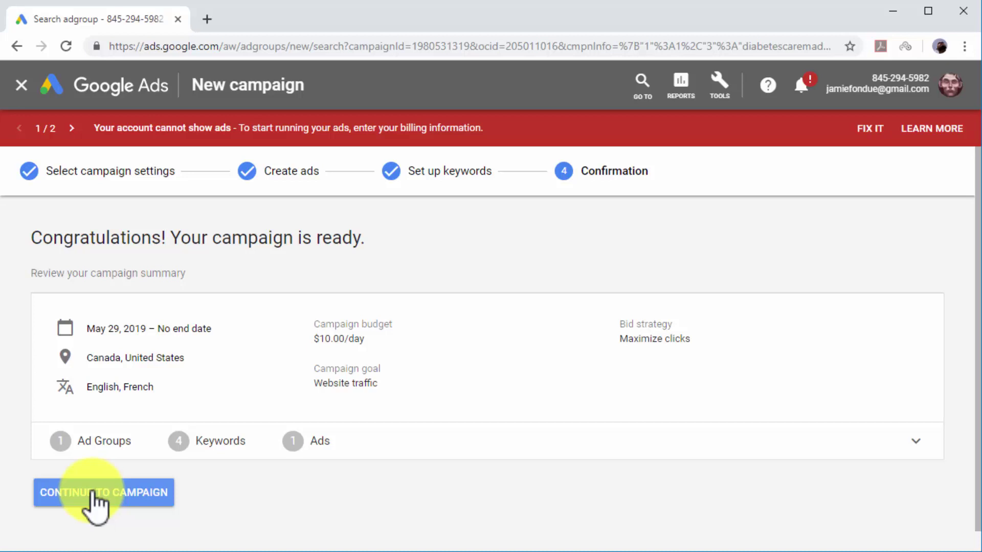
# Leave the confirmation summary and go to New Web Traffic Campaign 2's ad groups
pyautogui.click(96, 495)
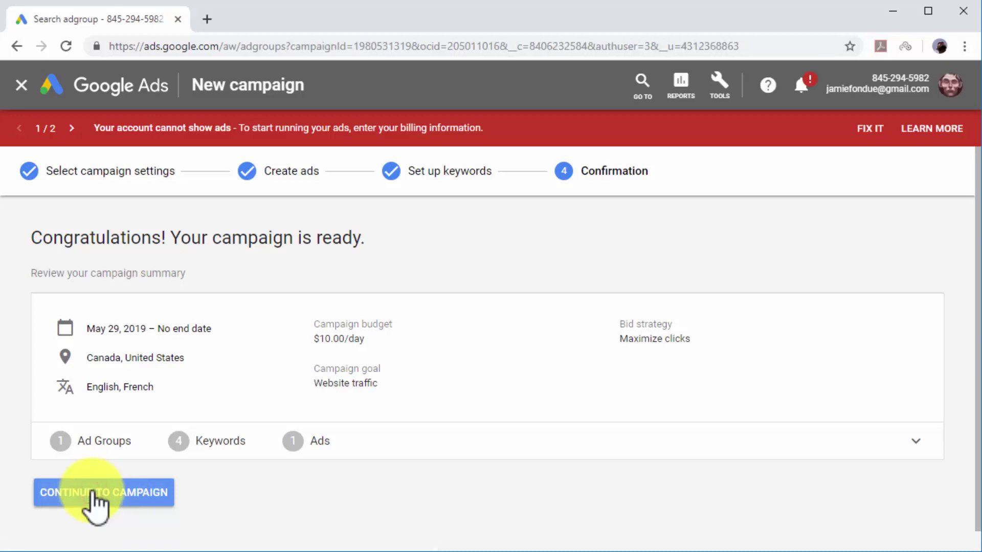